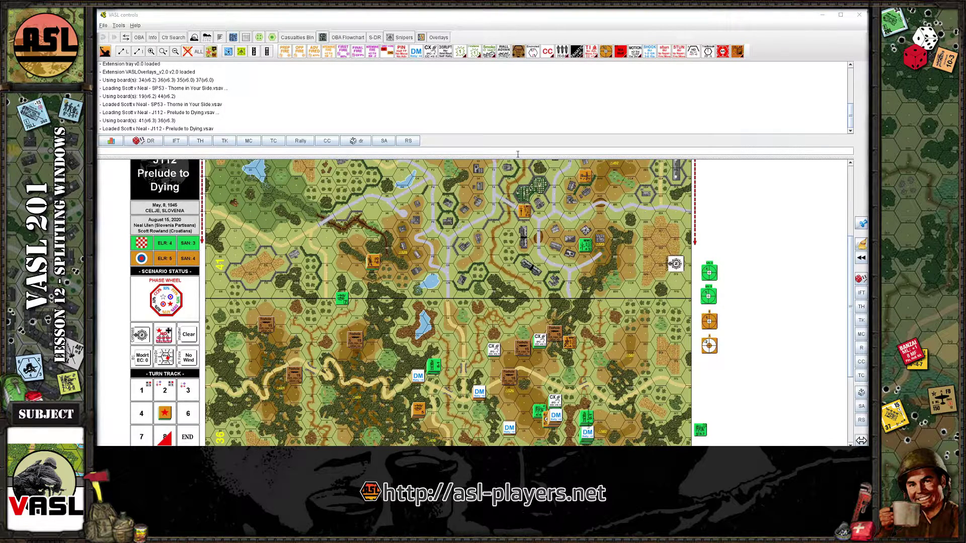
# - Resize the chat area above the map by lowering and raising the divider between them
pyautogui.moveTo(515, 154); pyautogui.dragTo(515, 191)
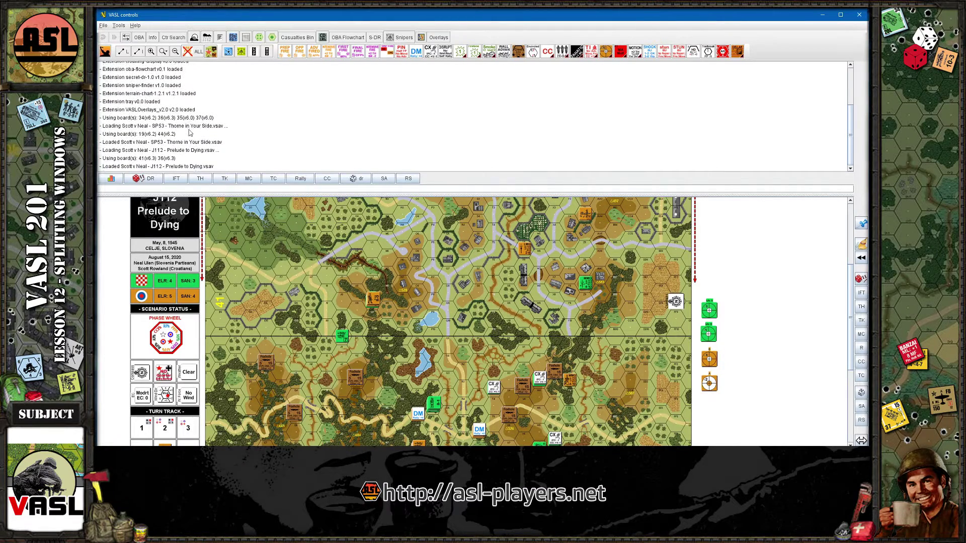
pyautogui.moveTo(222, 194); pyautogui.dragTo(223, 131)
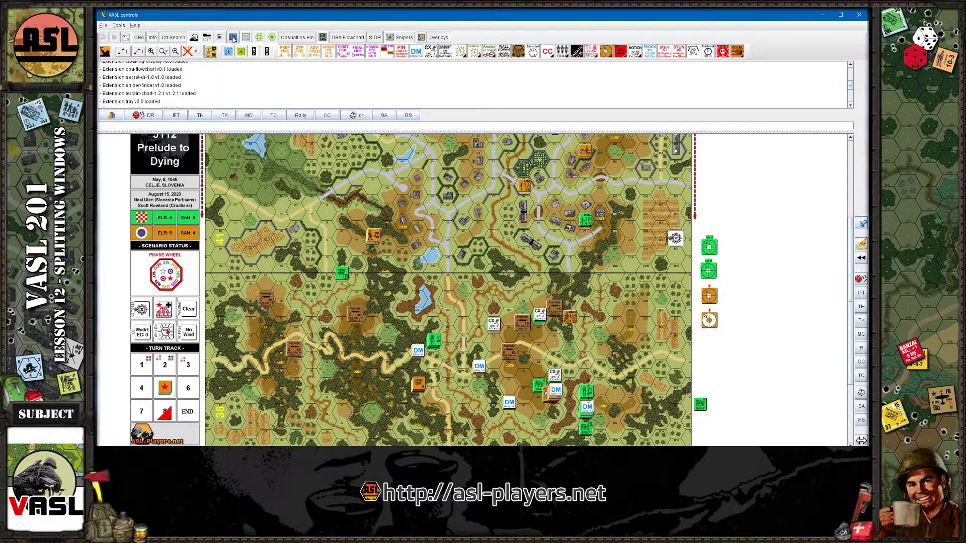
# - Show the docked counter palette and widen it, show the docked server pane, and hide both again
pyautogui.click(233, 37)
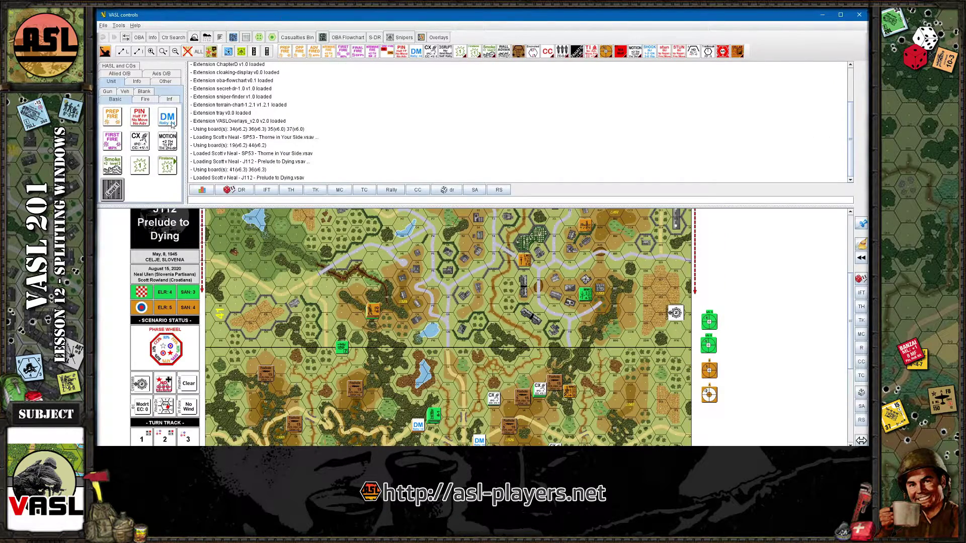
pyautogui.moveTo(186, 123); pyautogui.dragTo(250, 122)
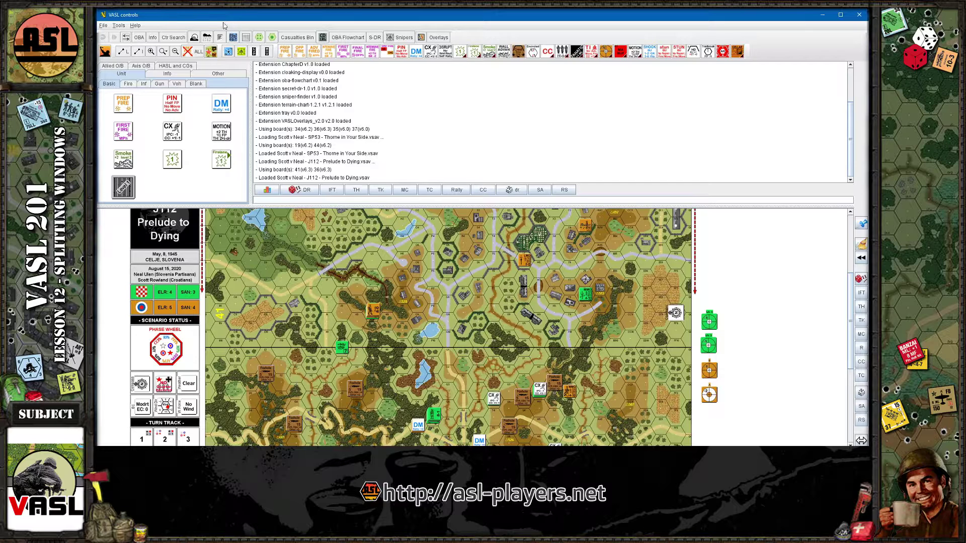
pyautogui.click(126, 38)
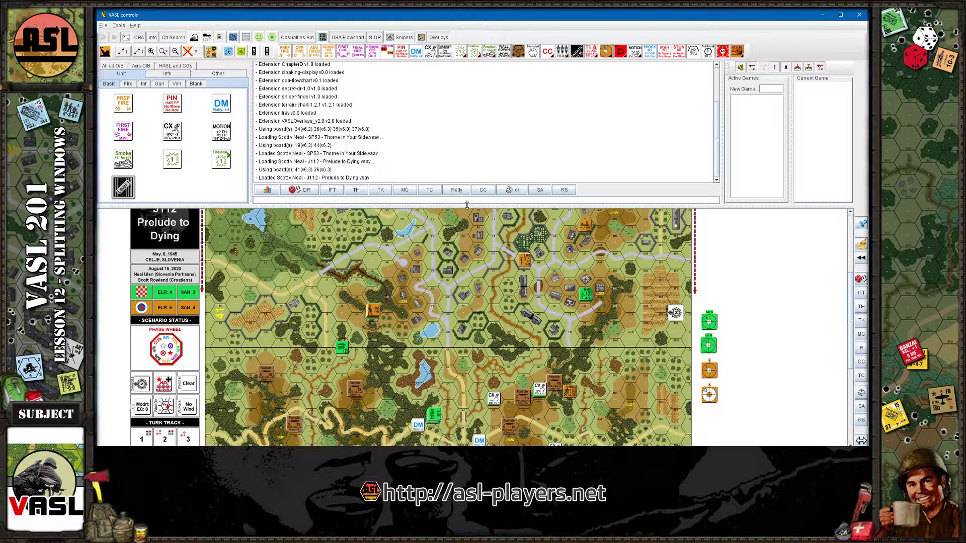
pyautogui.click(234, 38)
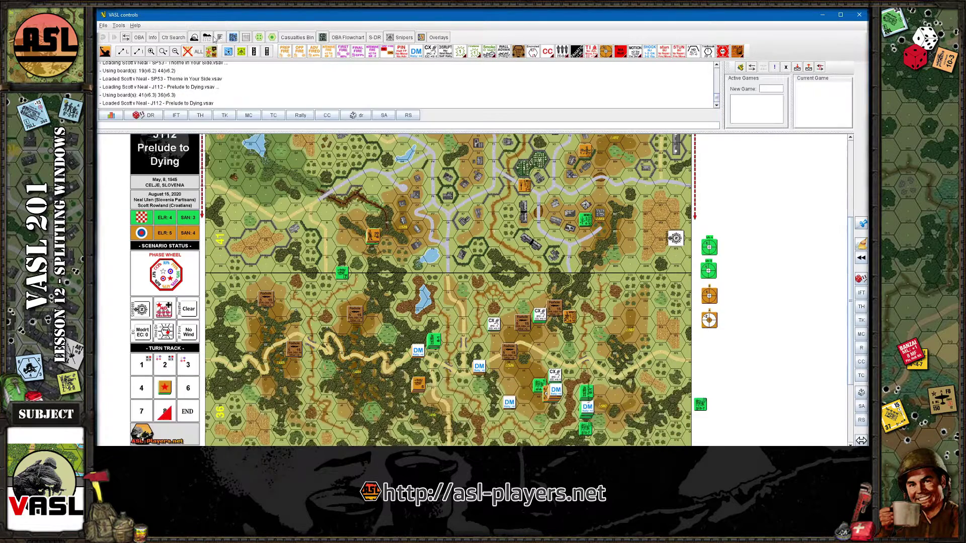
pyautogui.click(126, 38)
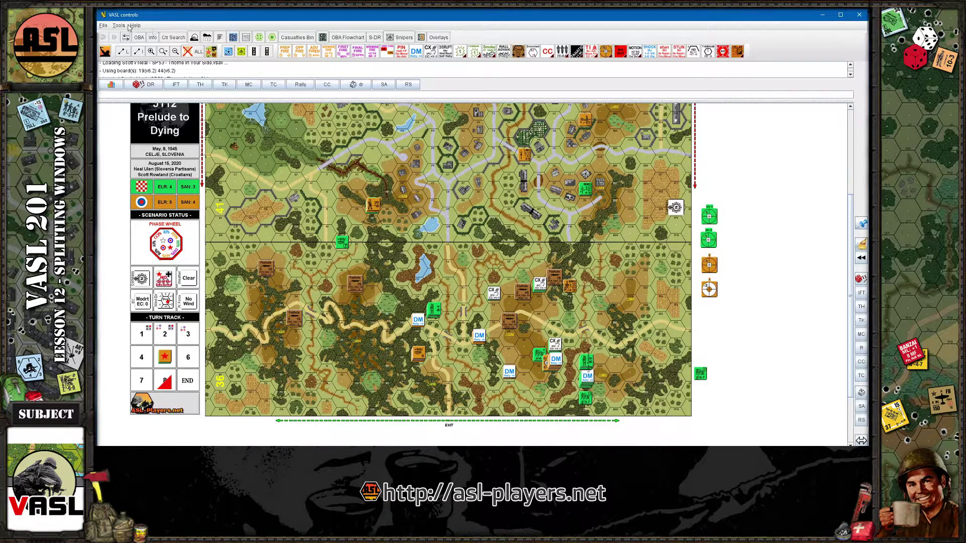
# - Turn off the "Use combined application window" option in the general preferences and save the change
pyautogui.click(103, 26)
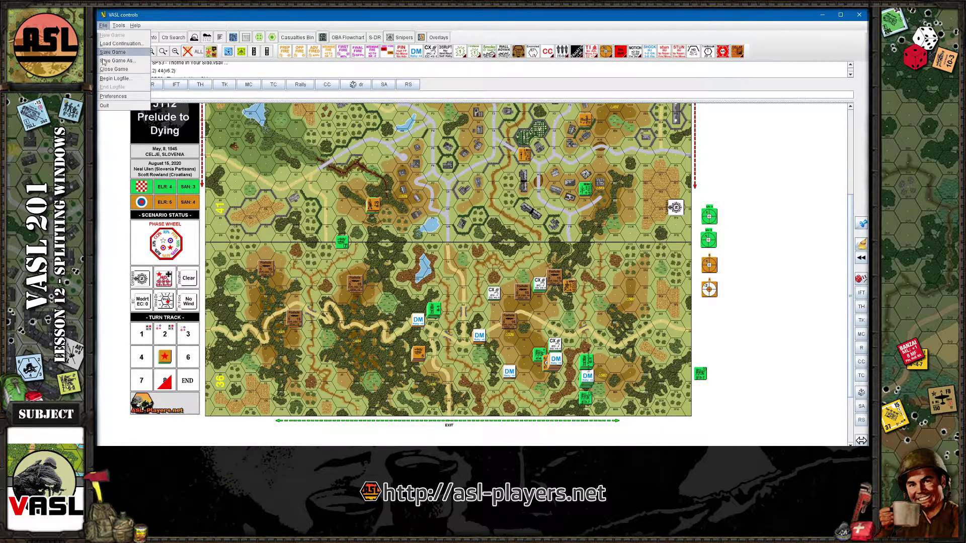
pyautogui.click(106, 96)
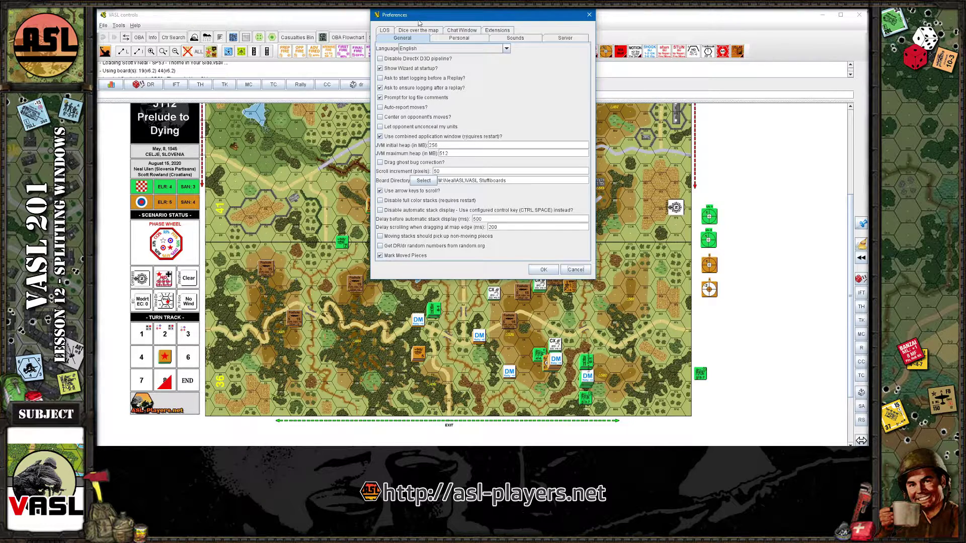
pyautogui.moveTo(421, 18); pyautogui.dragTo(419, 70)
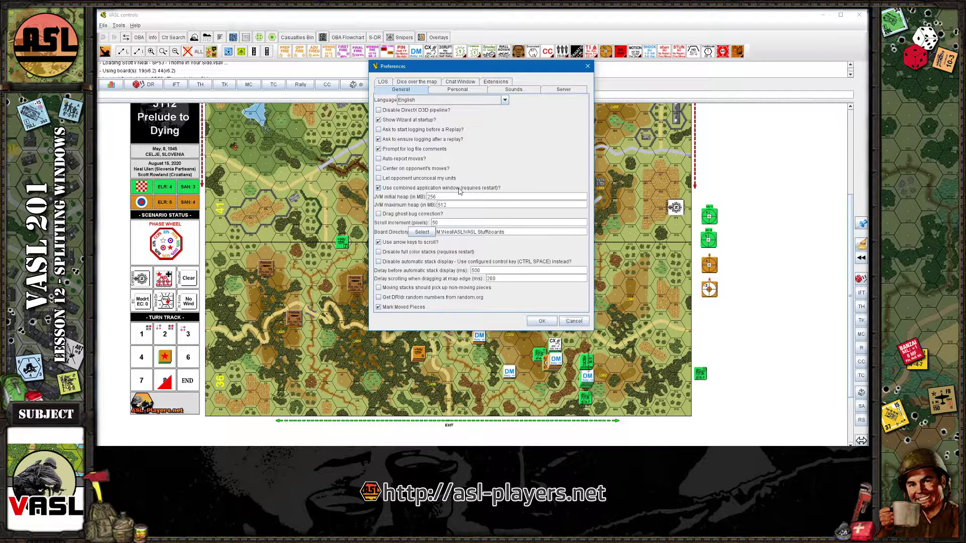
pyautogui.click(378, 188)
pyautogui.click(539, 322)
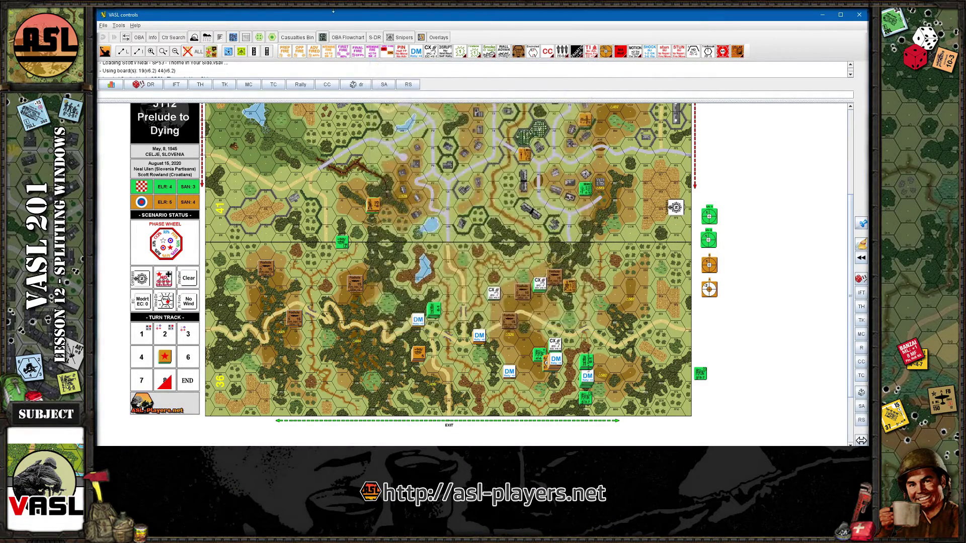
# - Close the running session and relaunch VASL version 6.5.1 from the VASSAL module library
pyautogui.click(859, 15)
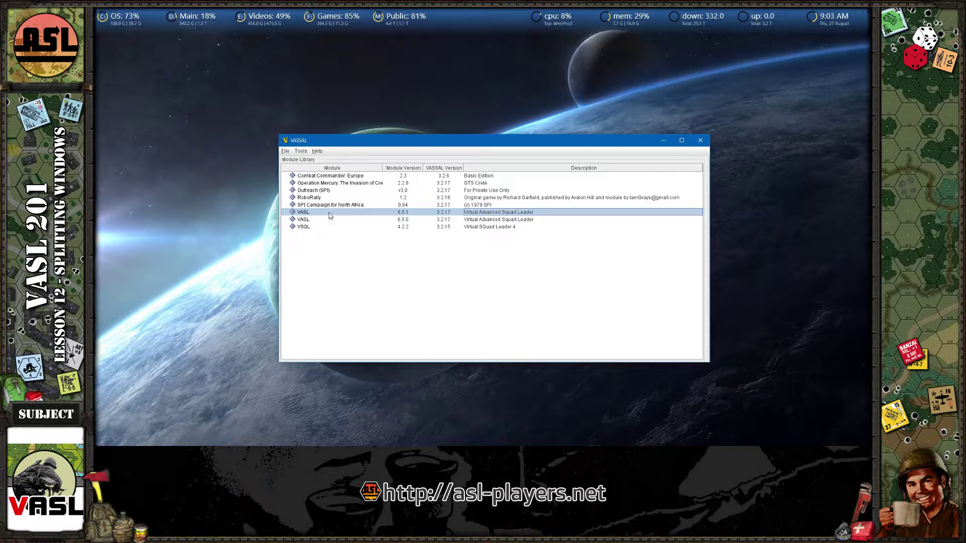
pyautogui.doubleClick(345, 214)
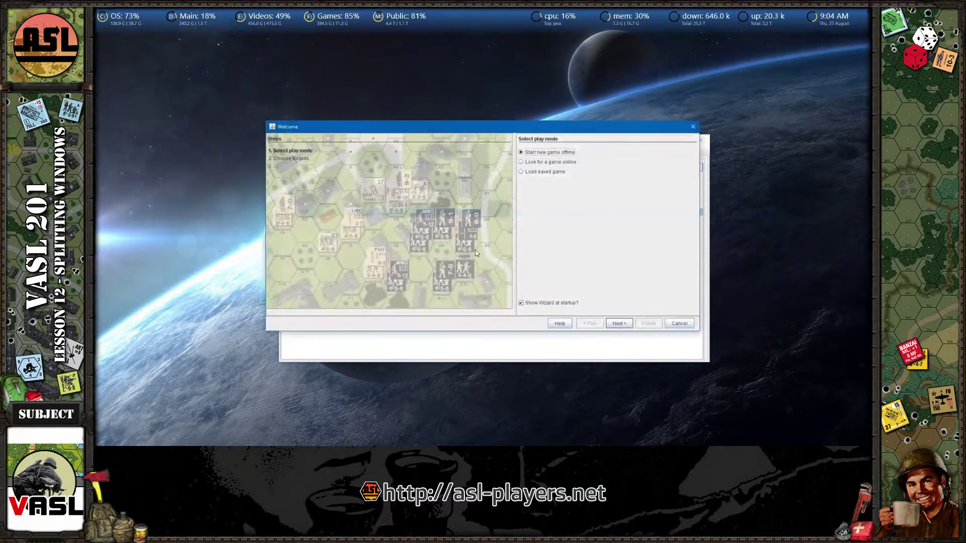
# - Load the saved game for J112 - Prelude to Dying through the startup wizard
pyautogui.click(547, 172)
pyautogui.click(619, 324)
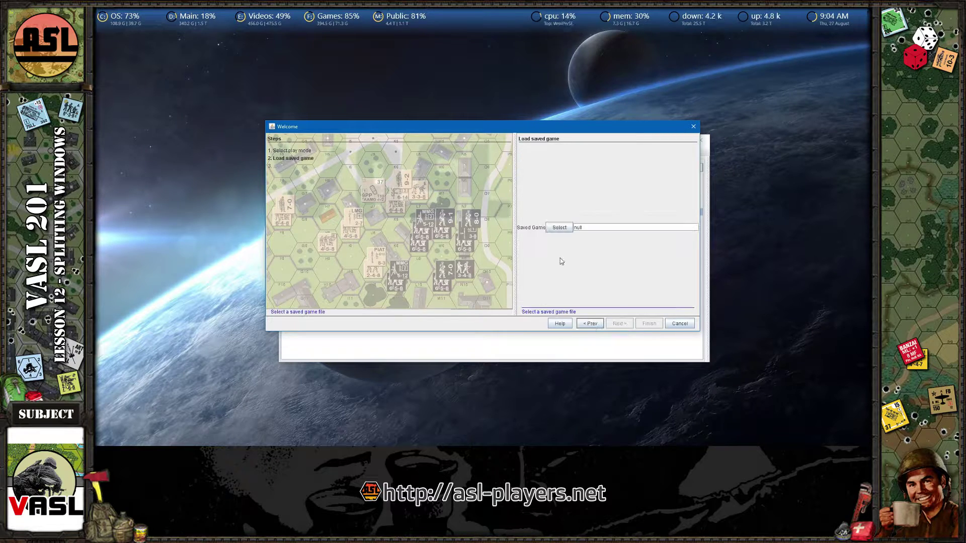
pyautogui.click(567, 231)
pyautogui.click(416, 331)
pyautogui.click(603, 370)
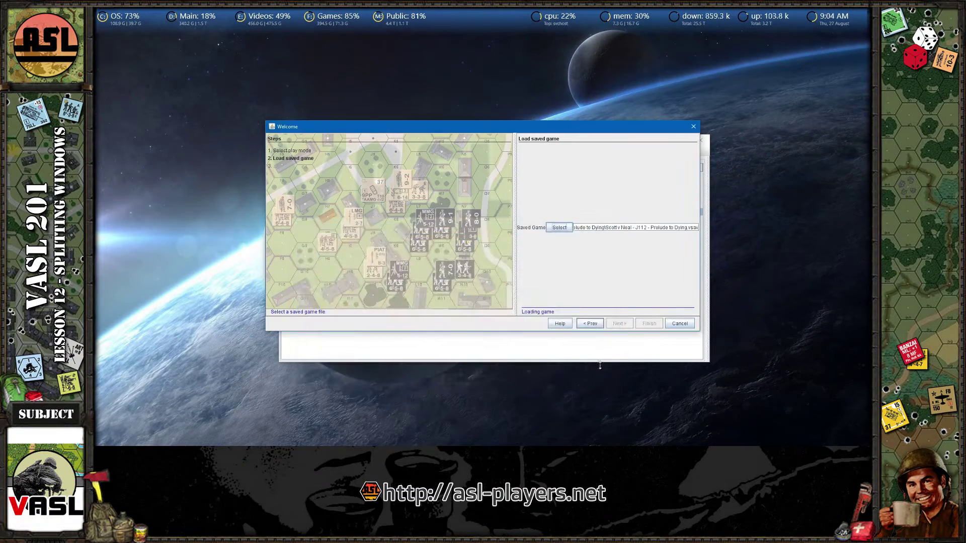
pyautogui.click(650, 324)
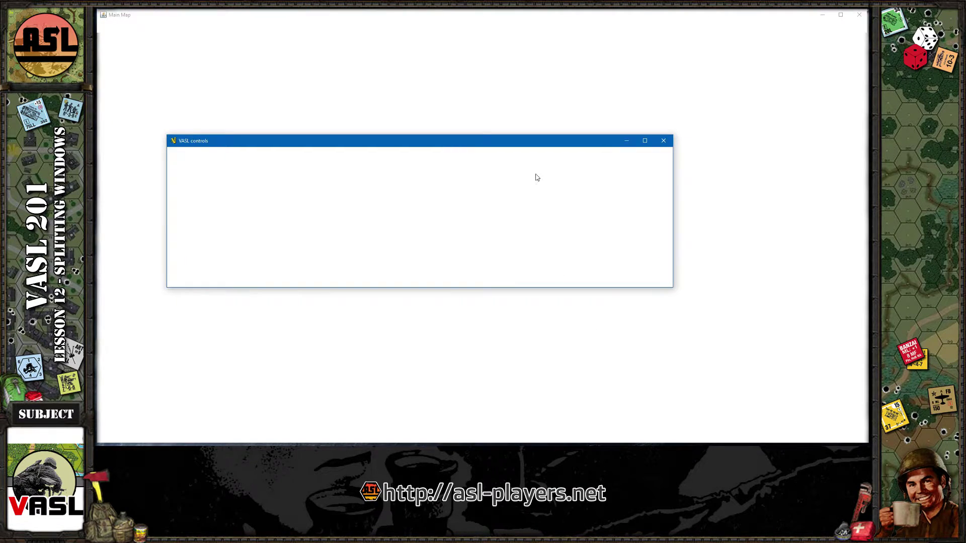
# - Make the separate VASL controls window narrower and taller, and reposition it over the upper part of the map
pyautogui.moveTo(502, 144); pyautogui.dragTo(568, 110)
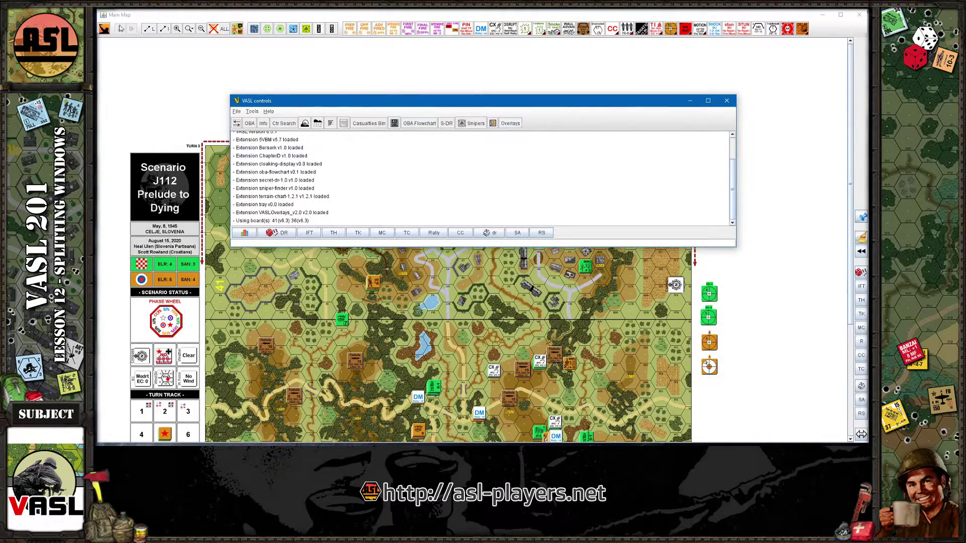
pyautogui.scroll(1, 300, 207)
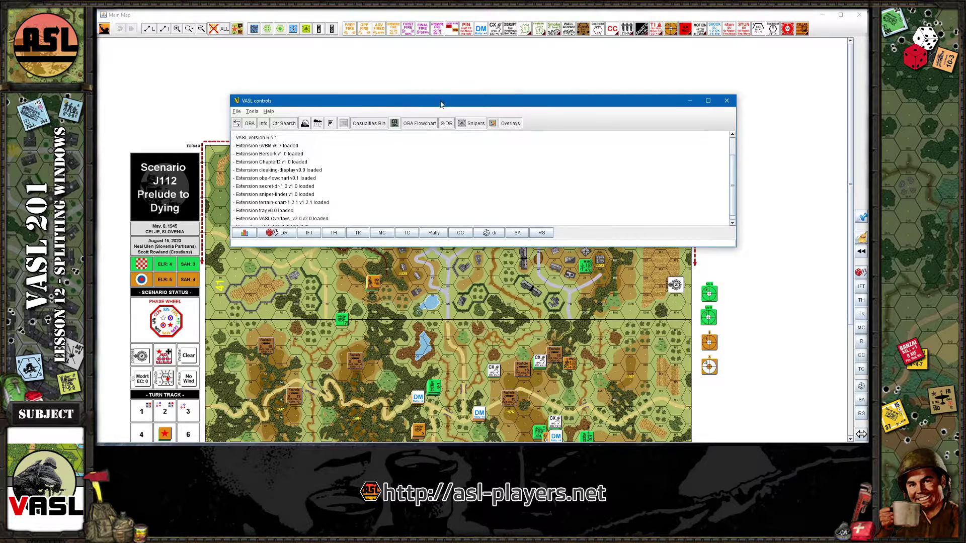
pyautogui.moveTo(438, 101); pyautogui.dragTo(425, 91)
pyautogui.moveTo(719, 235); pyautogui.dragTo(596, 283)
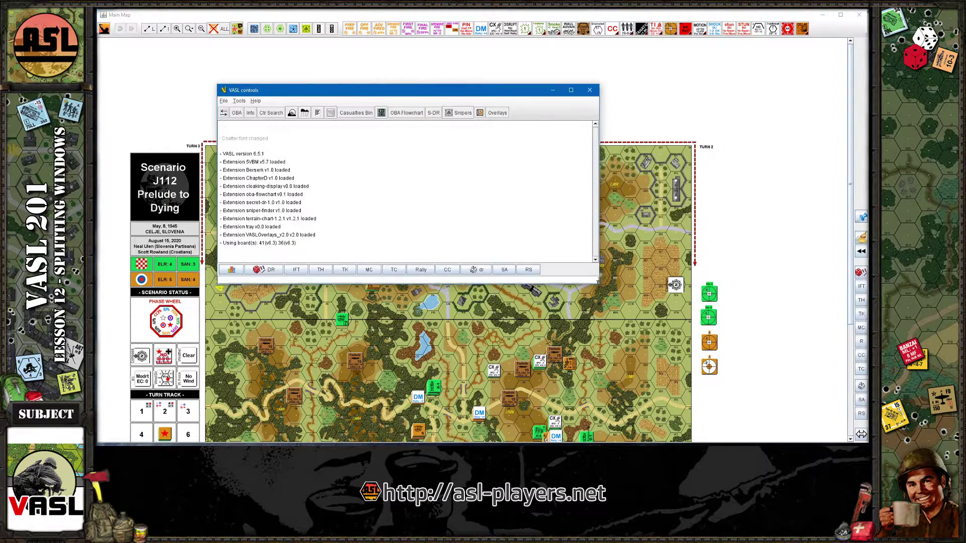
pyautogui.moveTo(474, 93); pyautogui.dragTo(575, 83)
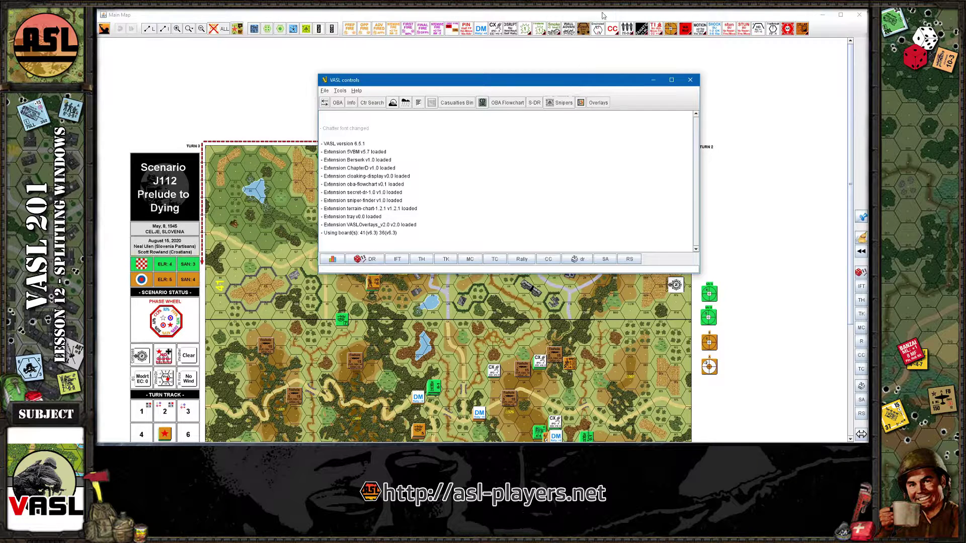
# - Bring the main map to the front, return to the controls window, and move it off the map and back
pyautogui.click(663, 19)
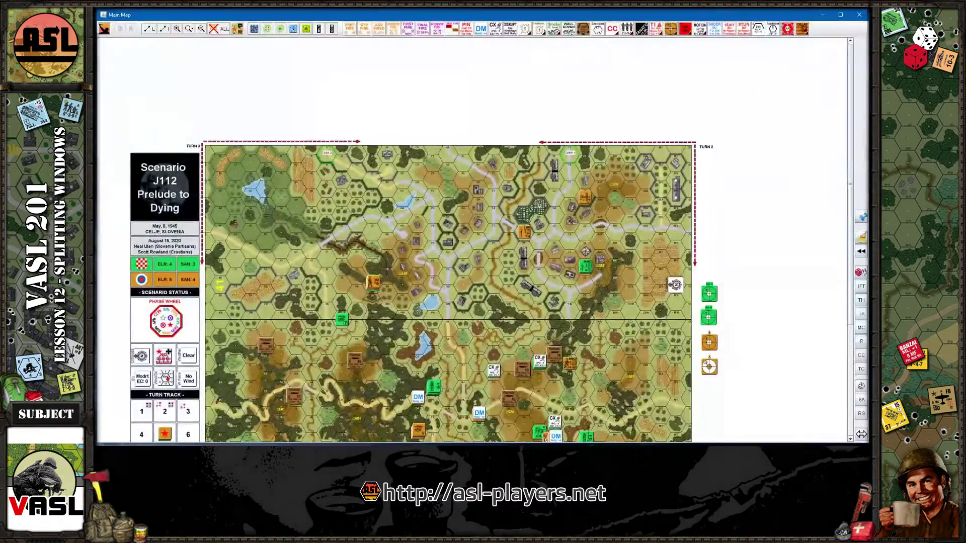
pyautogui.hotkey('alt', 'Tab')
pyautogui.moveTo(506, 84); pyautogui.dragTo(458, 441)
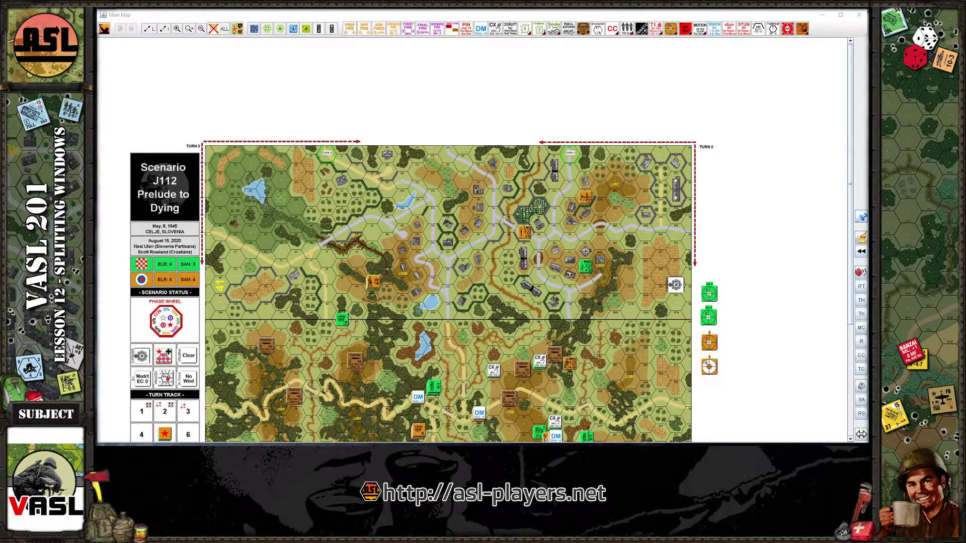
pyautogui.moveTo(458, 442); pyautogui.dragTo(396, 95)
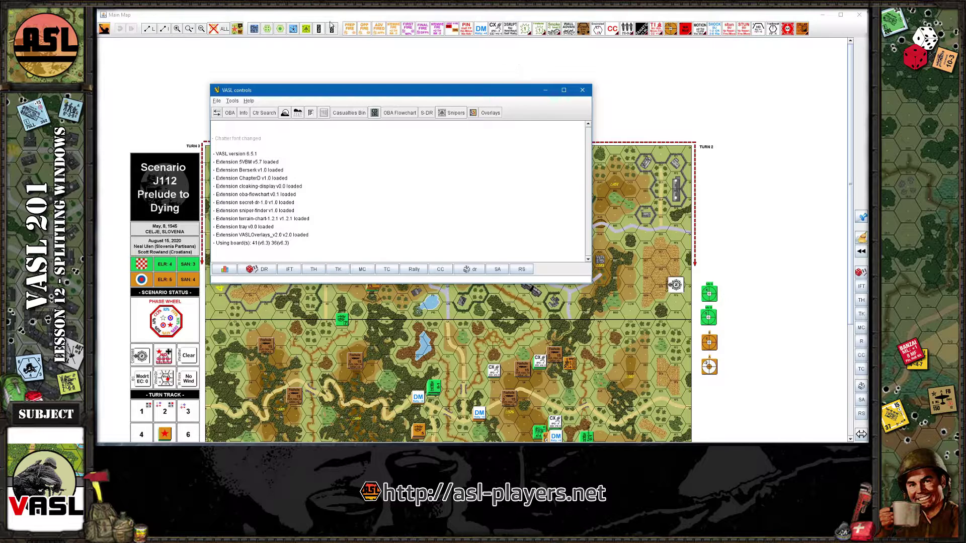
# - Open the counter palette in its own window, reposition it over the map, and return to the main map
pyautogui.click(255, 30)
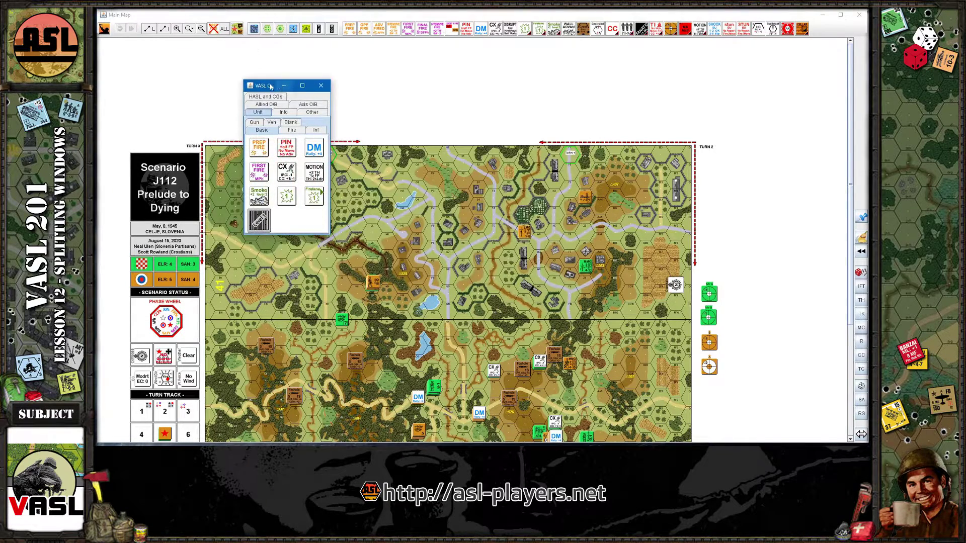
pyautogui.moveTo(266, 88); pyautogui.dragTo(332, 78)
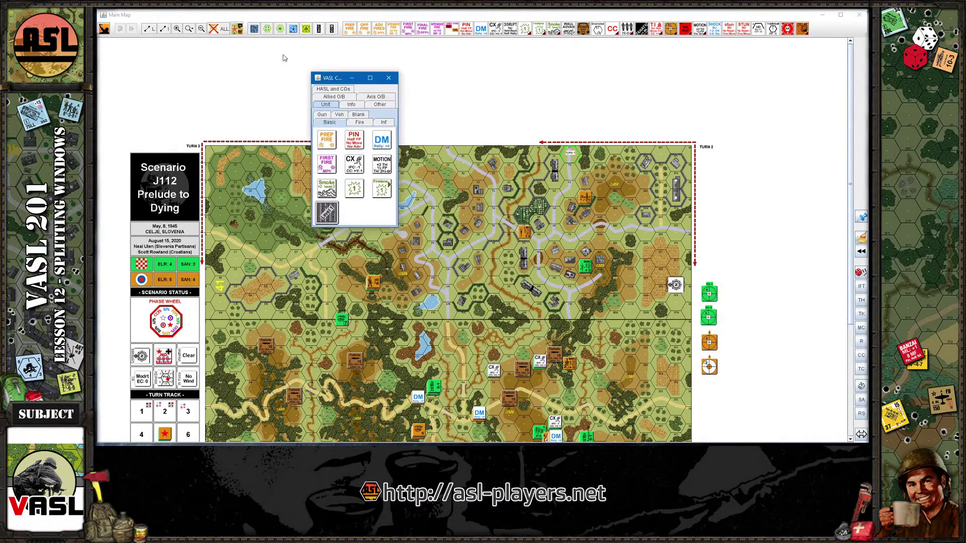
pyautogui.click(239, 30)
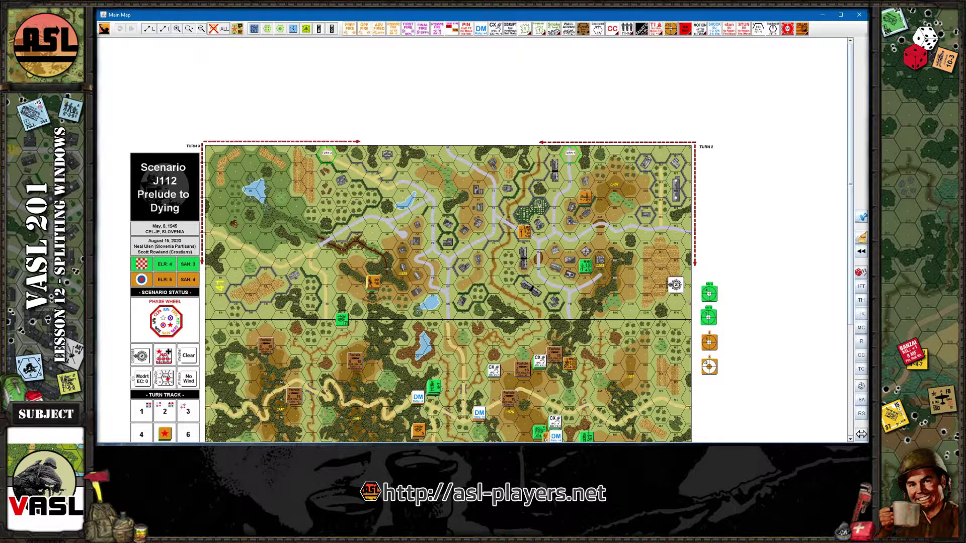
# - Open the Server window from the VASL controls, connect to the game server, and close the window again
pyautogui.hotkey('alt', 'Tab')
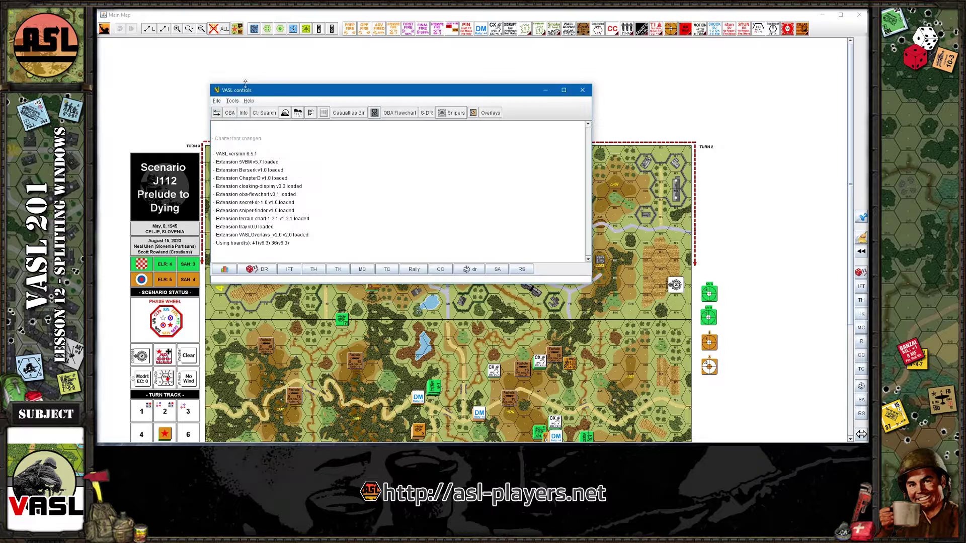
pyautogui.click(216, 112)
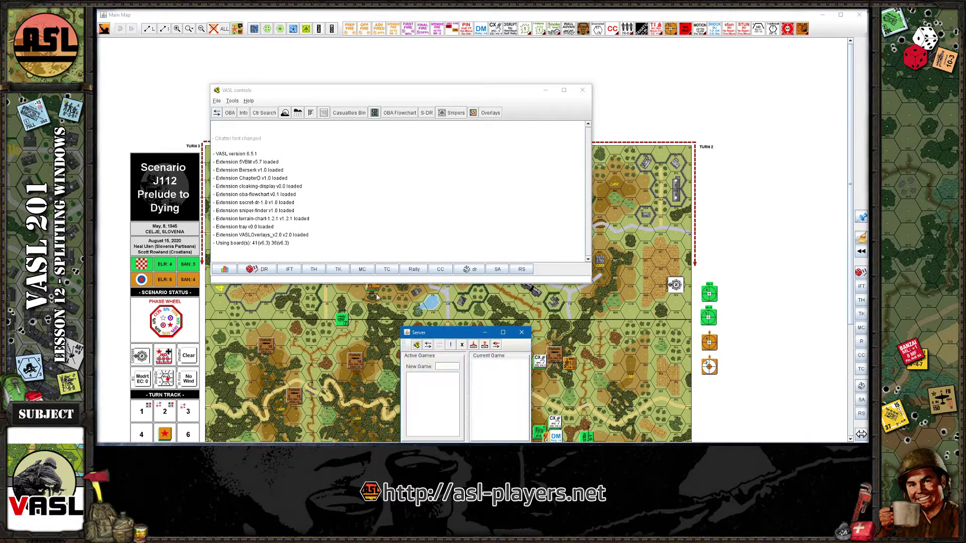
pyautogui.moveTo(457, 337); pyautogui.dragTo(471, 240)
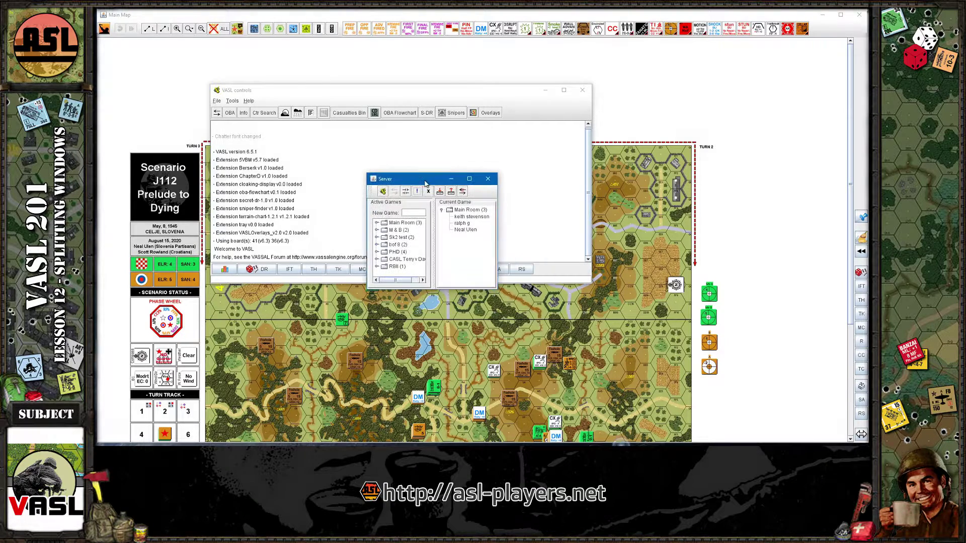
pyautogui.click(217, 113)
pyautogui.click(406, 67)
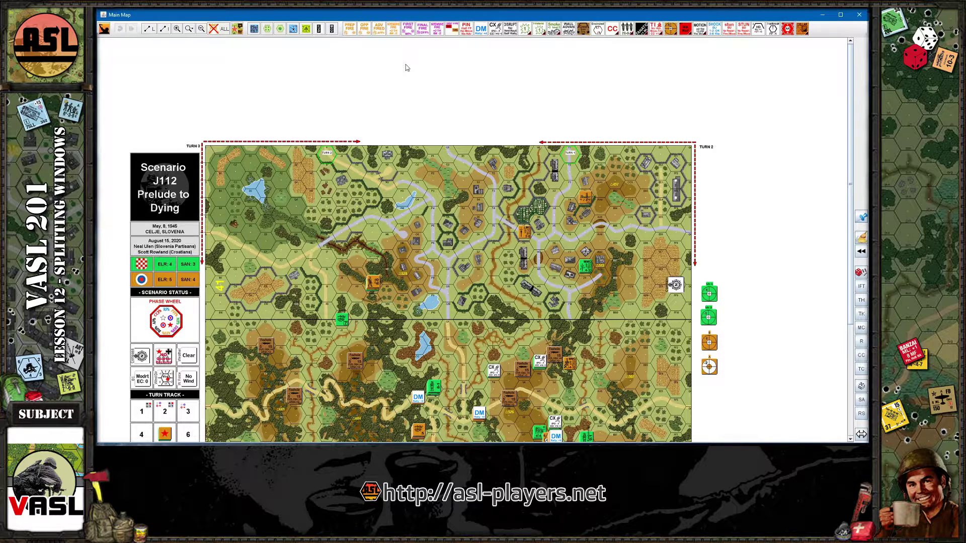
# - Make a general DR dice roll from the VASL controls window and reposition that window over the map
pyautogui.moveTo(852, 169); pyautogui.dragTo(845, 229)
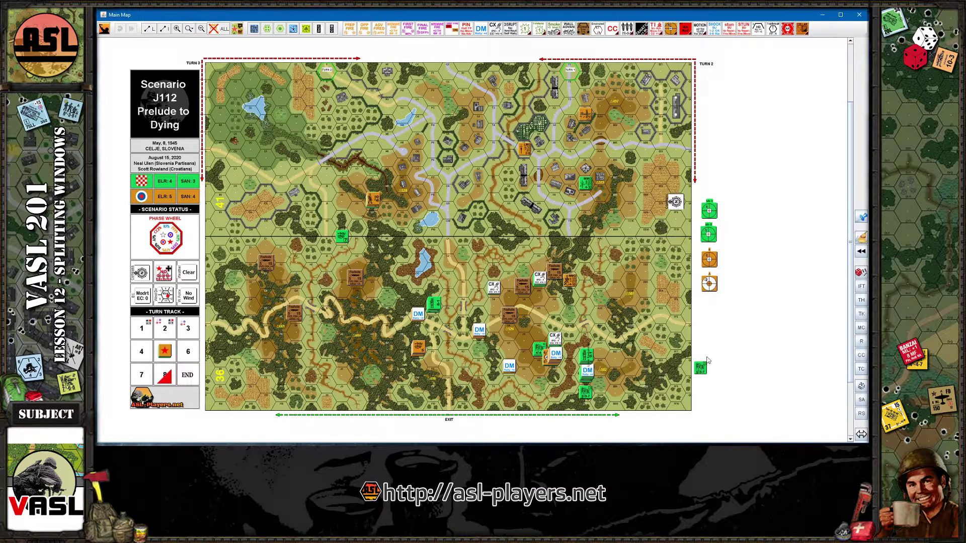
pyautogui.click(859, 218)
pyautogui.hotkey('alt', 'Tab')
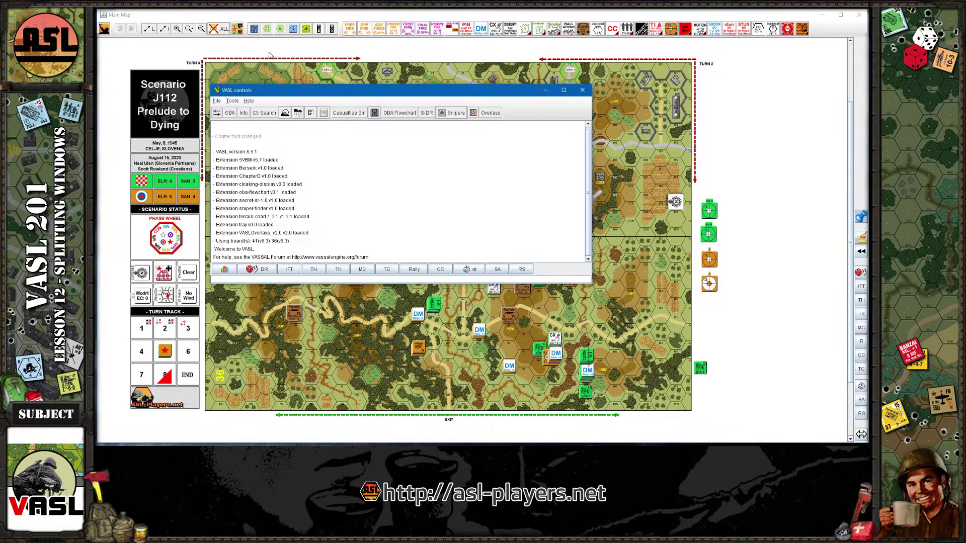
pyautogui.moveTo(365, 96); pyautogui.dragTo(453, 125)
pyautogui.click(341, 299)
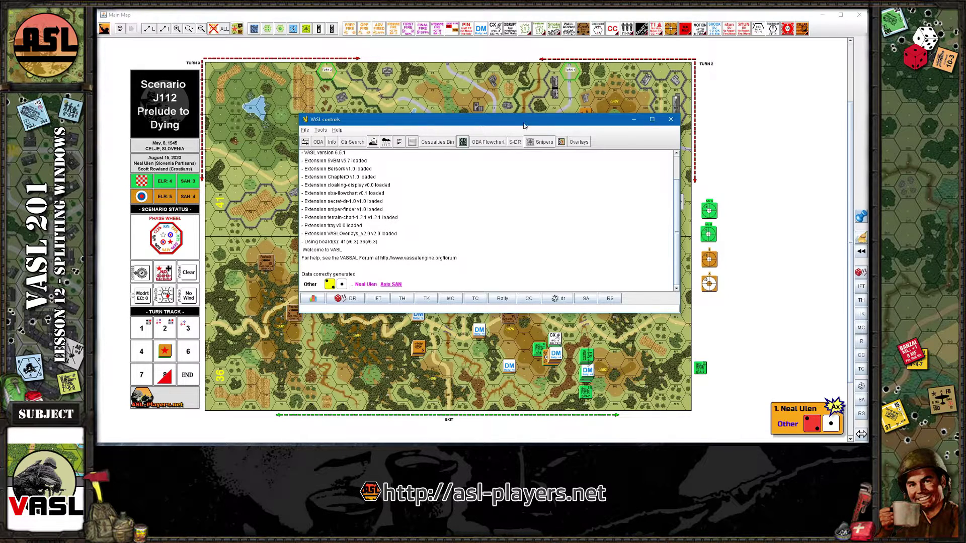
pyautogui.moveTo(524, 125); pyautogui.dragTo(506, 108)
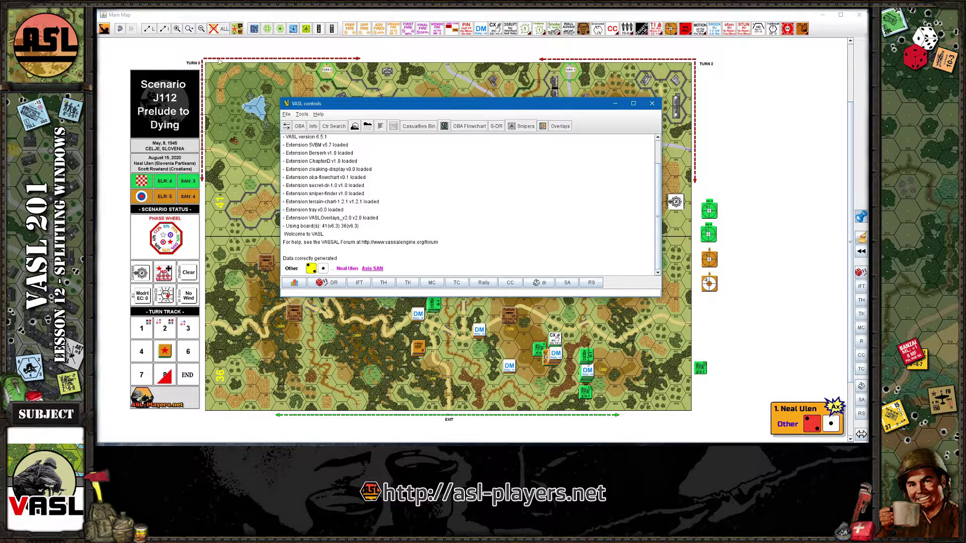
pyautogui.moveTo(416, 108); pyautogui.dragTo(387, 92)
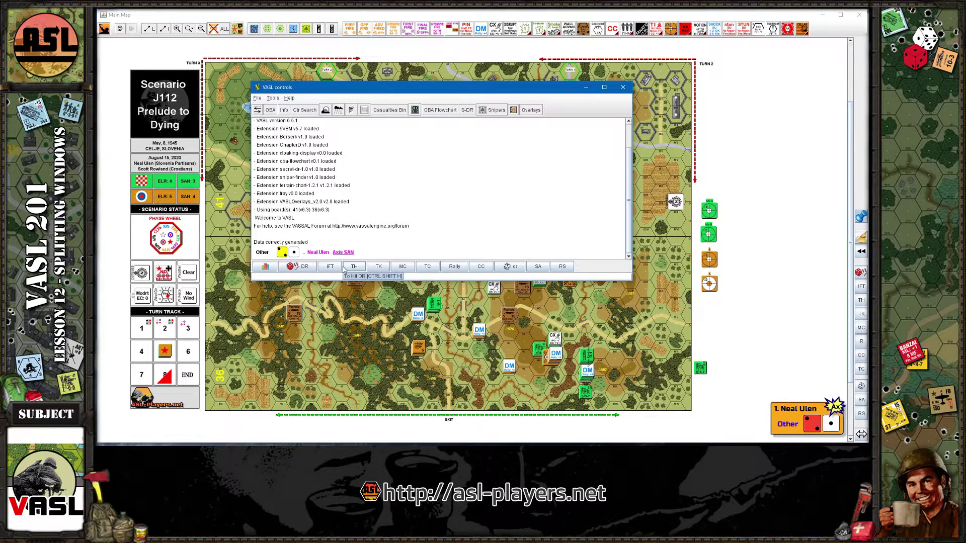
# - Bring the main map to the front, then turn the dice-over-the-map toolbar activation off and back on
pyautogui.click(766, 221)
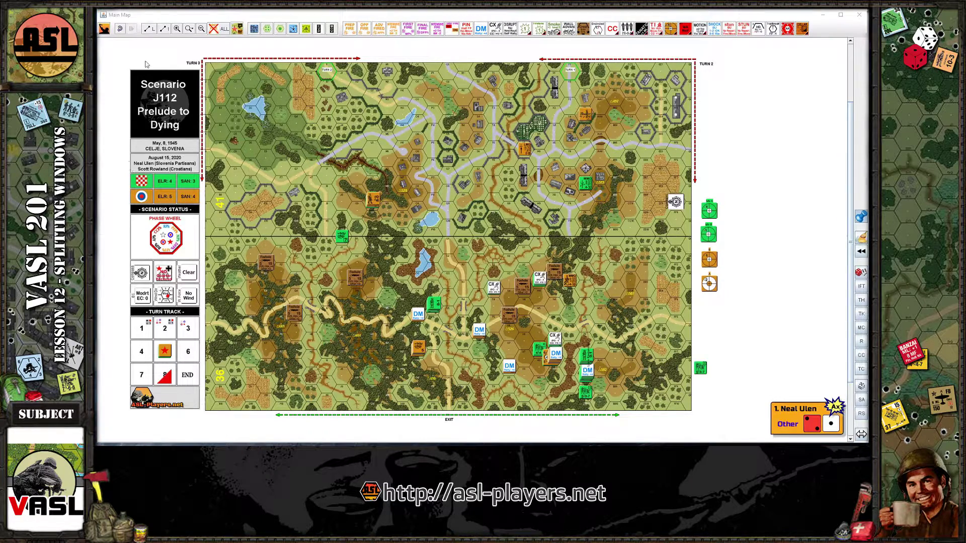
pyautogui.click(104, 31)
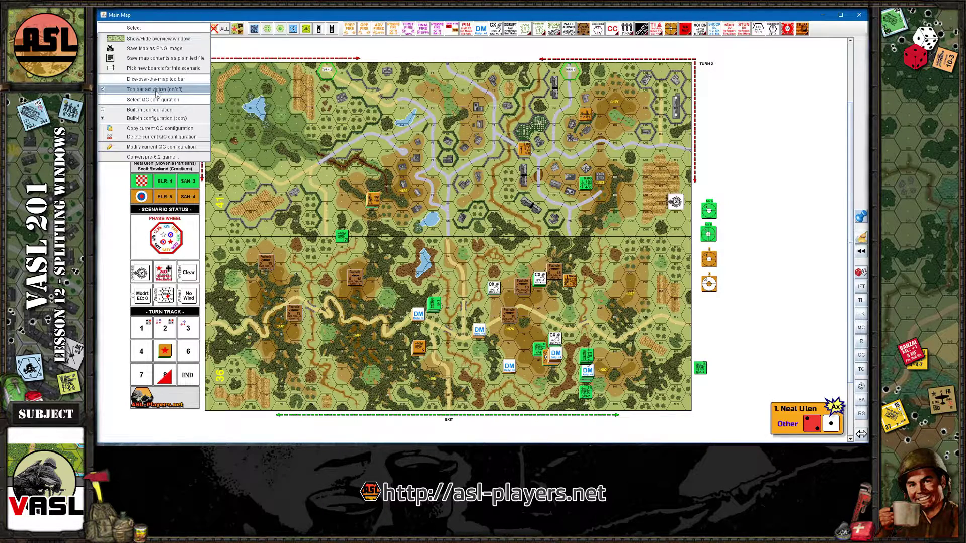
pyautogui.click(103, 89)
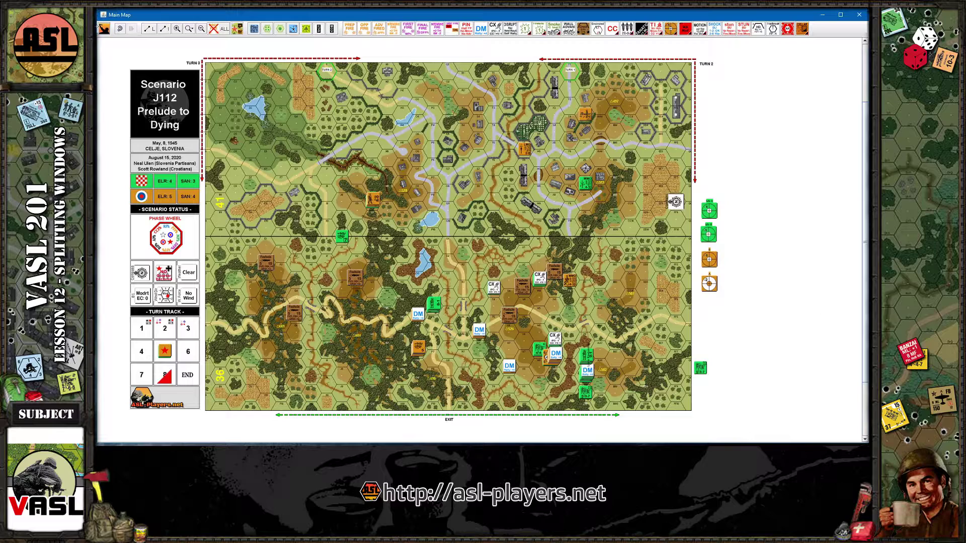
pyautogui.click(105, 28)
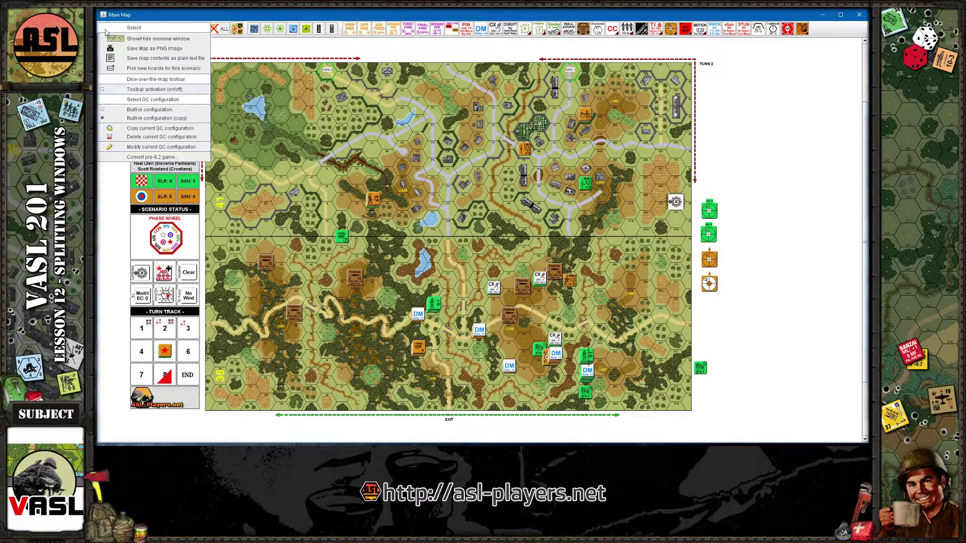
pyautogui.click(103, 89)
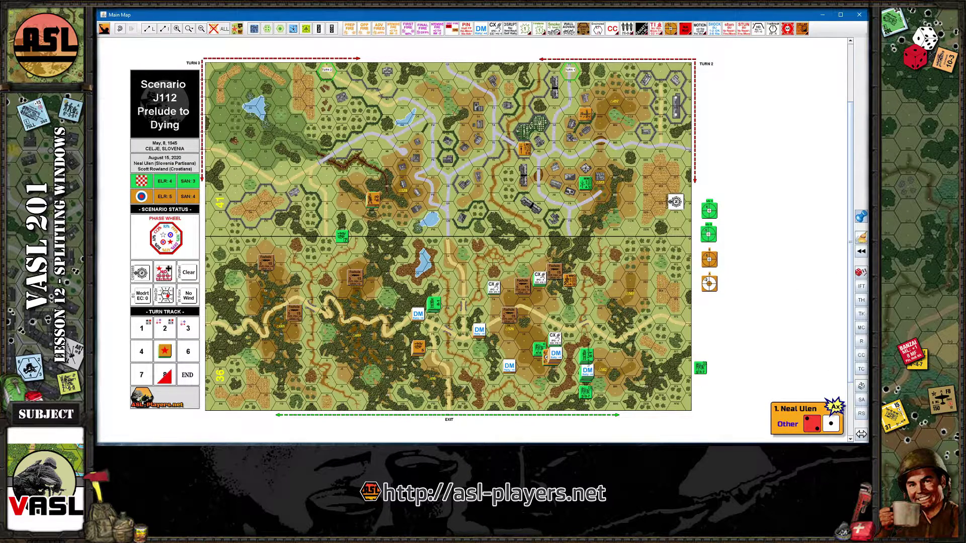
# - Check the VASL controls window, return to the main map, and make MC, TK, TH, CC, TC and CC dice rolls from the map window
pyautogui.hotkey('alt', 'Tab')
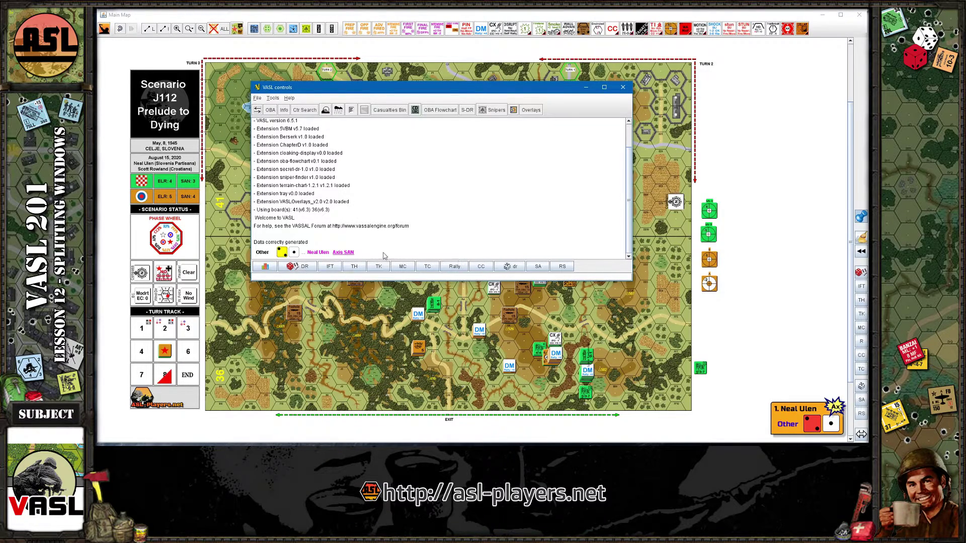
pyautogui.click(748, 142)
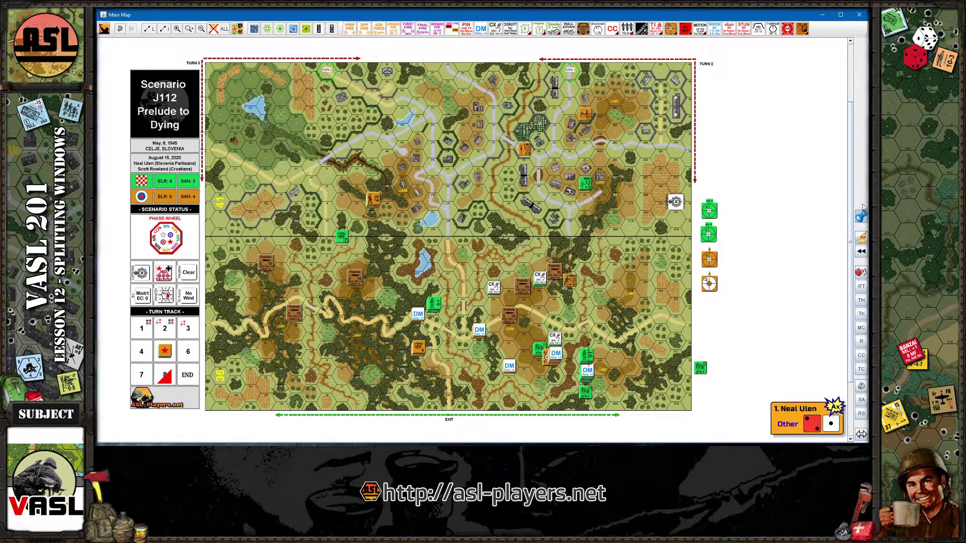
pyautogui.click(861, 327)
pyautogui.click(861, 313)
pyautogui.click(862, 299)
pyautogui.click(861, 356)
pyautogui.click(861, 370)
pyautogui.click(862, 355)
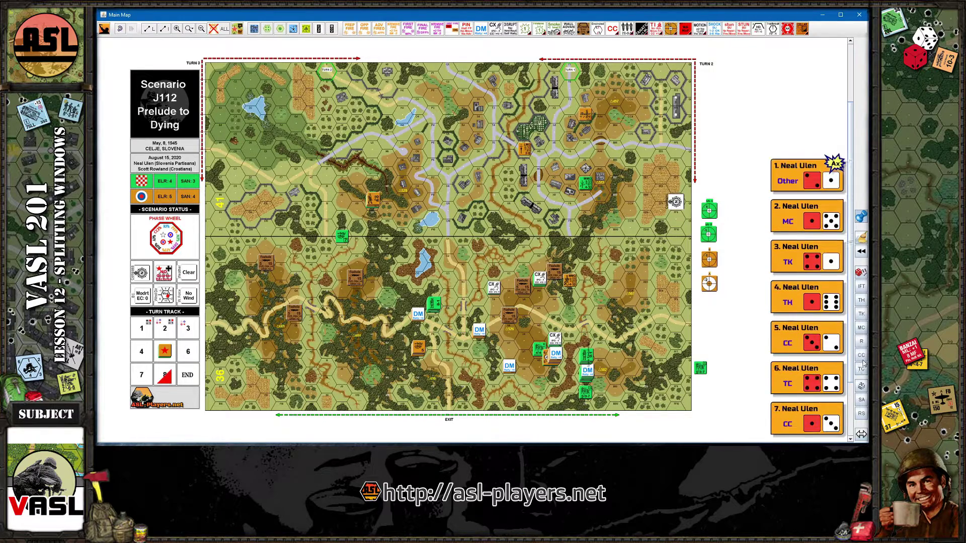
# - Review the logged rolls in VASL controls, return to the main map, and roll IFT, general DR, TH and another general DR there
pyautogui.hotkey('alt', 'Tab')
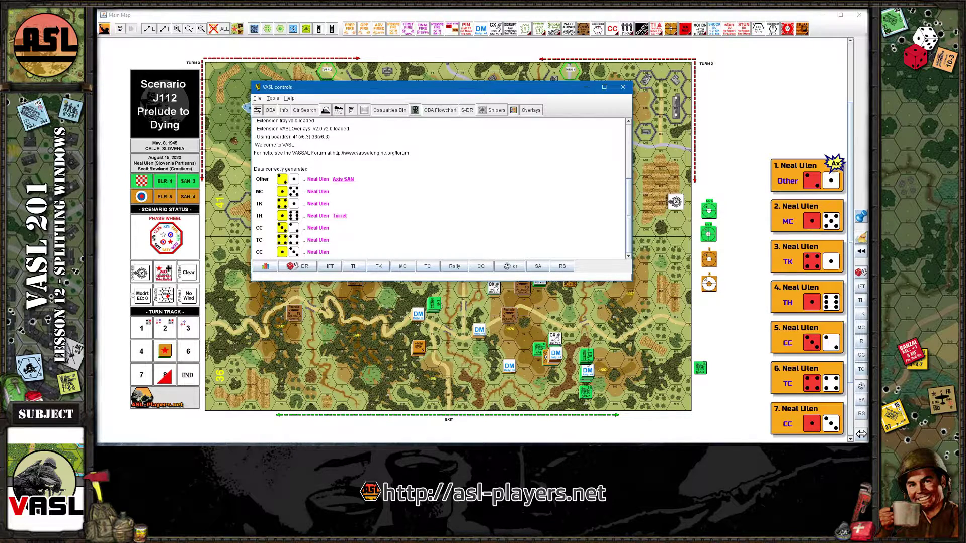
pyautogui.click(728, 349)
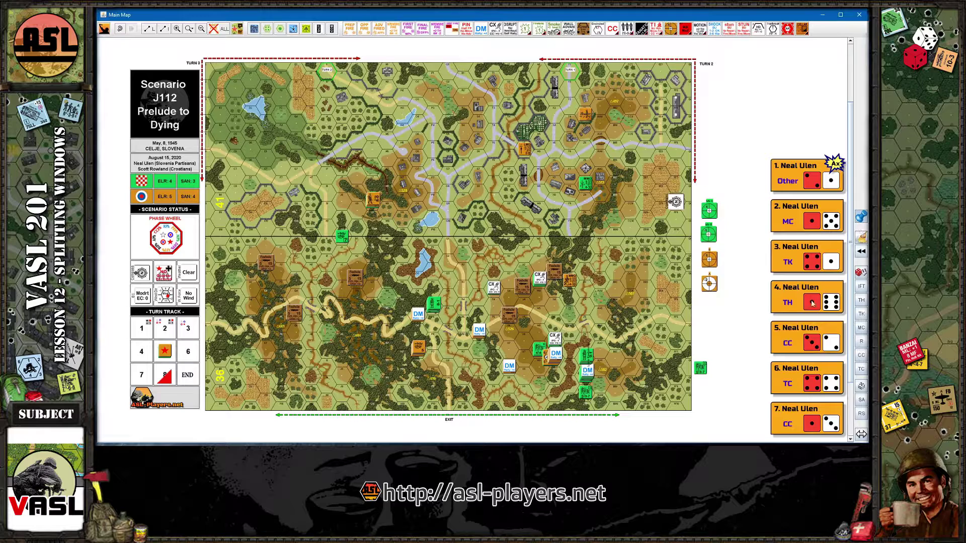
pyautogui.click(861, 286)
pyautogui.click(861, 272)
pyautogui.click(861, 300)
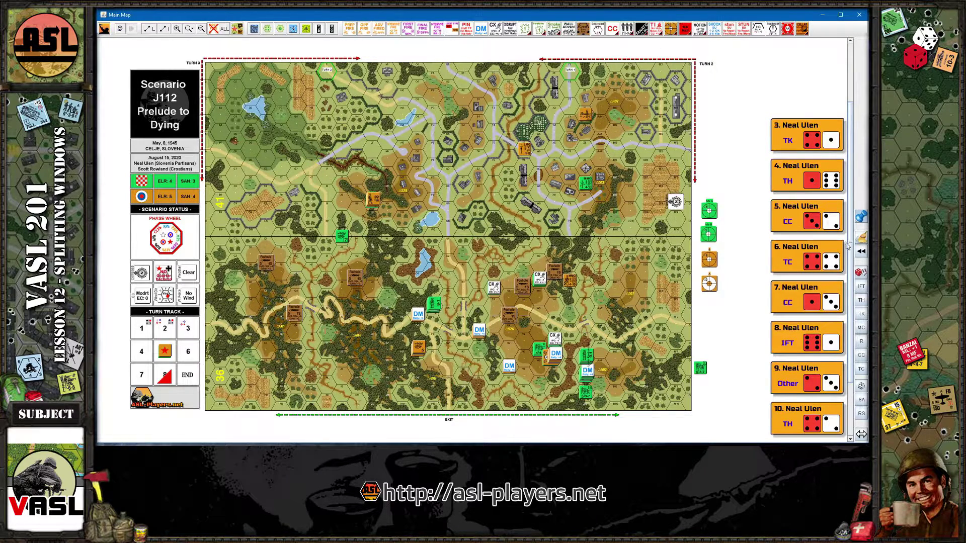
pyautogui.click(861, 272)
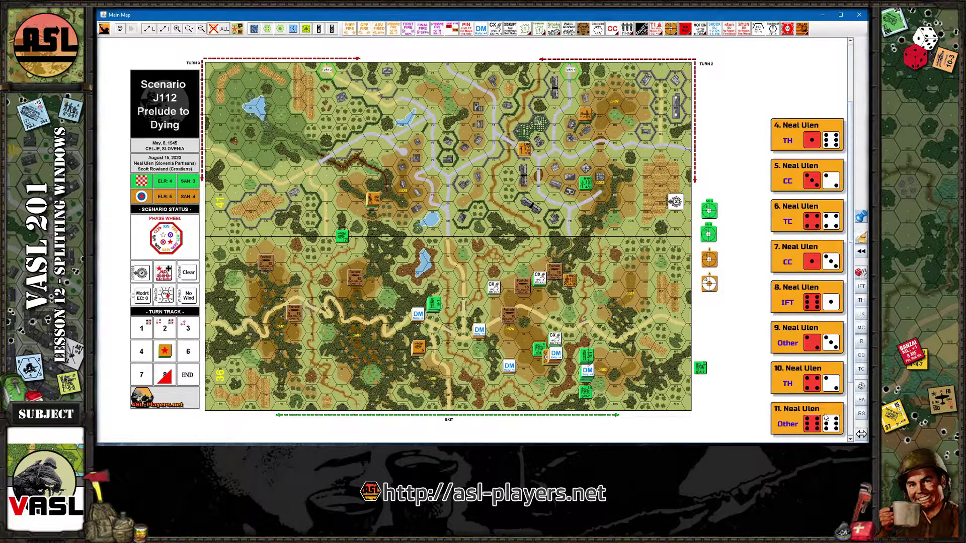